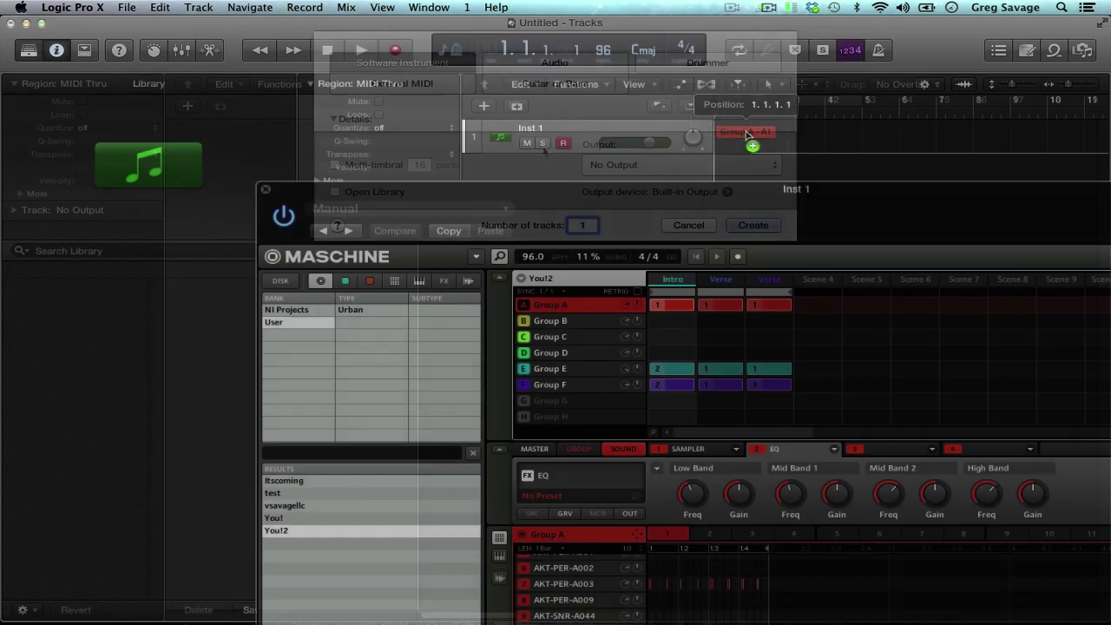
Copy Maschine's Group A pattern onto the Inst 1 track at bar 1 as region AKT-KCK-A005
drag(745, 134, 740, 132)
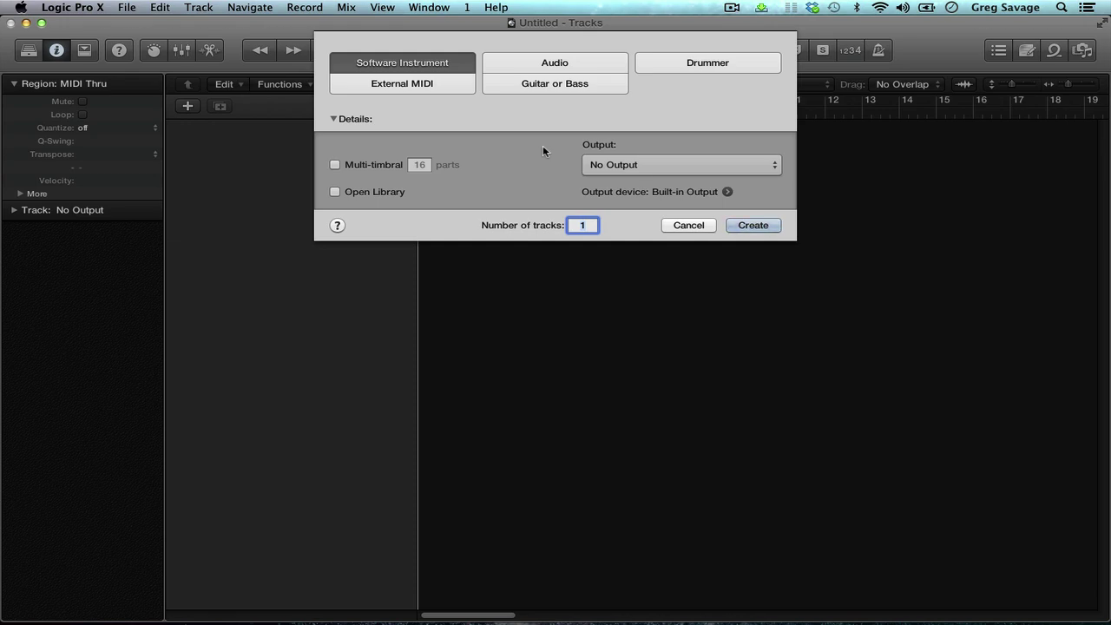
Create an Audio track with input Bus 1 and output Output 1 + 2 (MAIN)
click(555, 60)
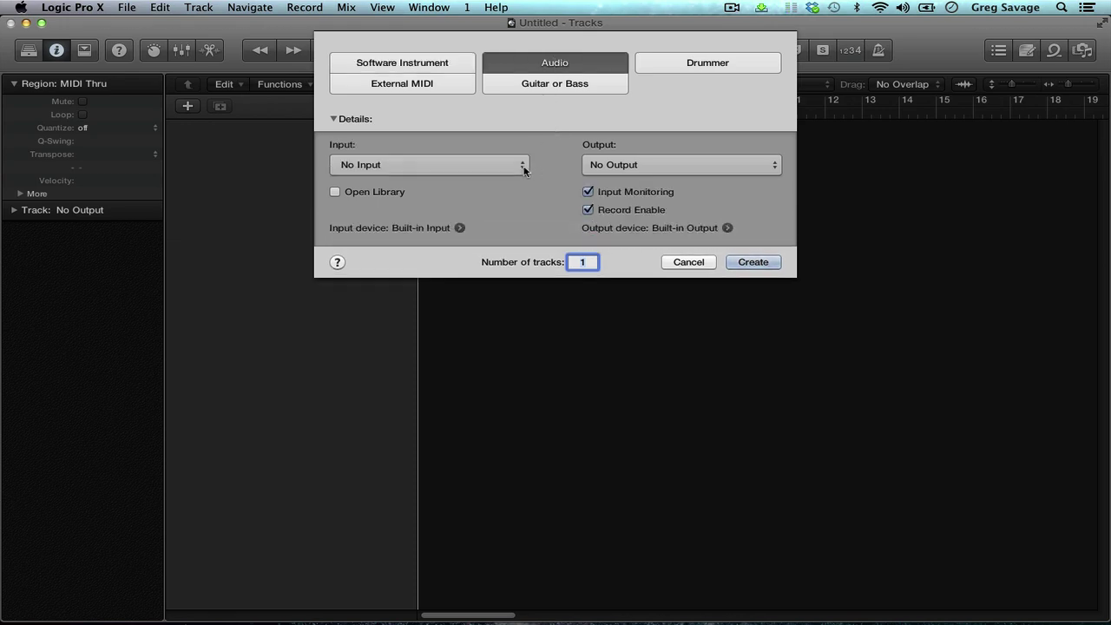
click(524, 165)
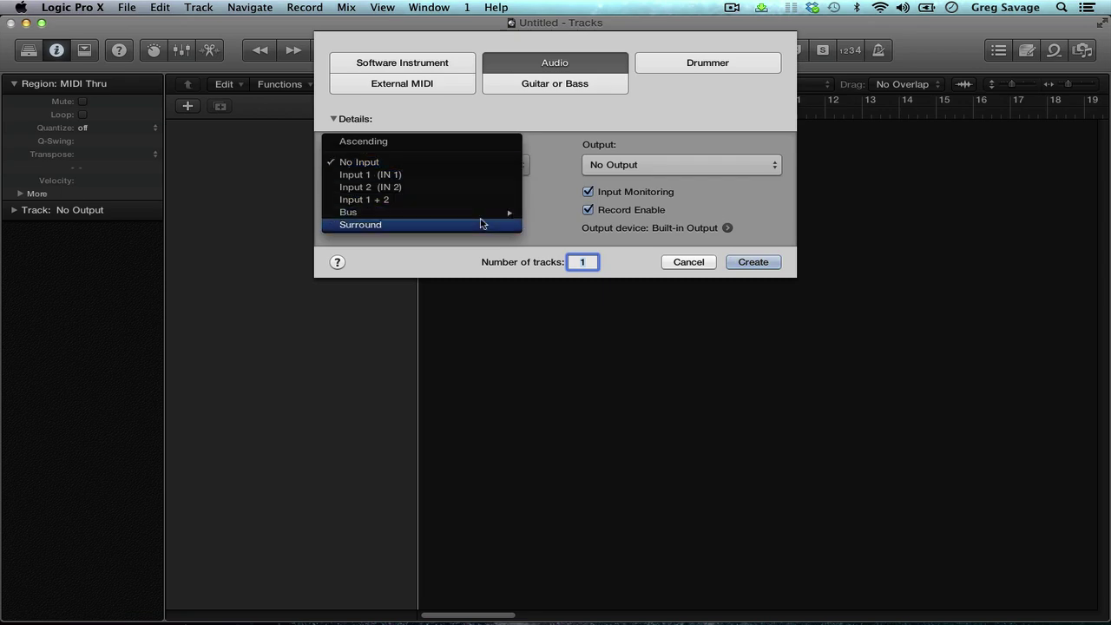
mouse_move(486, 212)
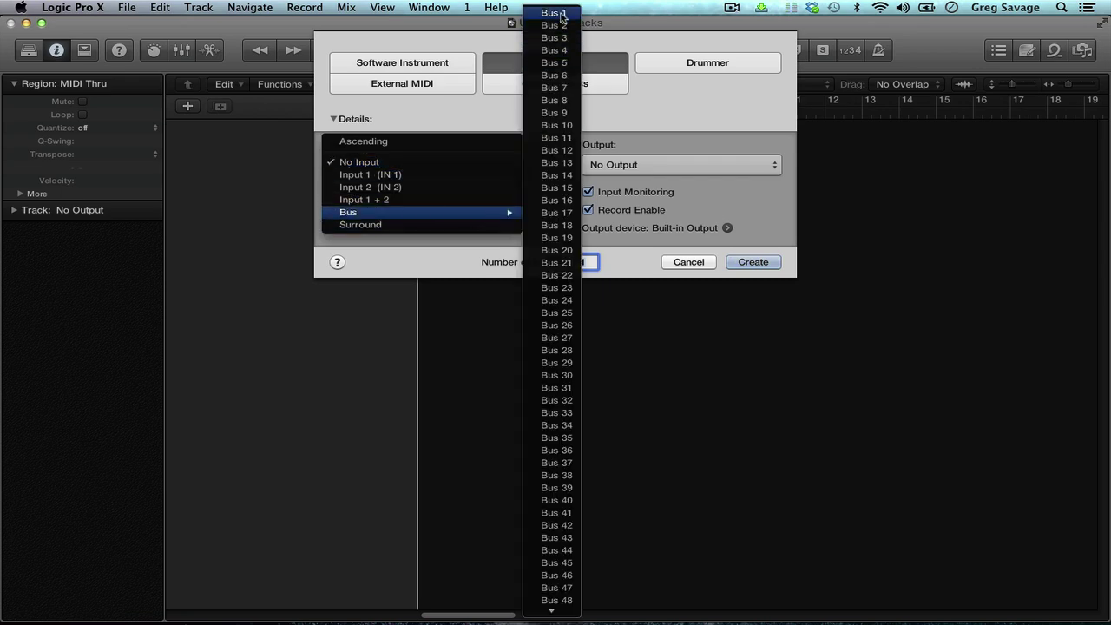
click(554, 13)
click(768, 165)
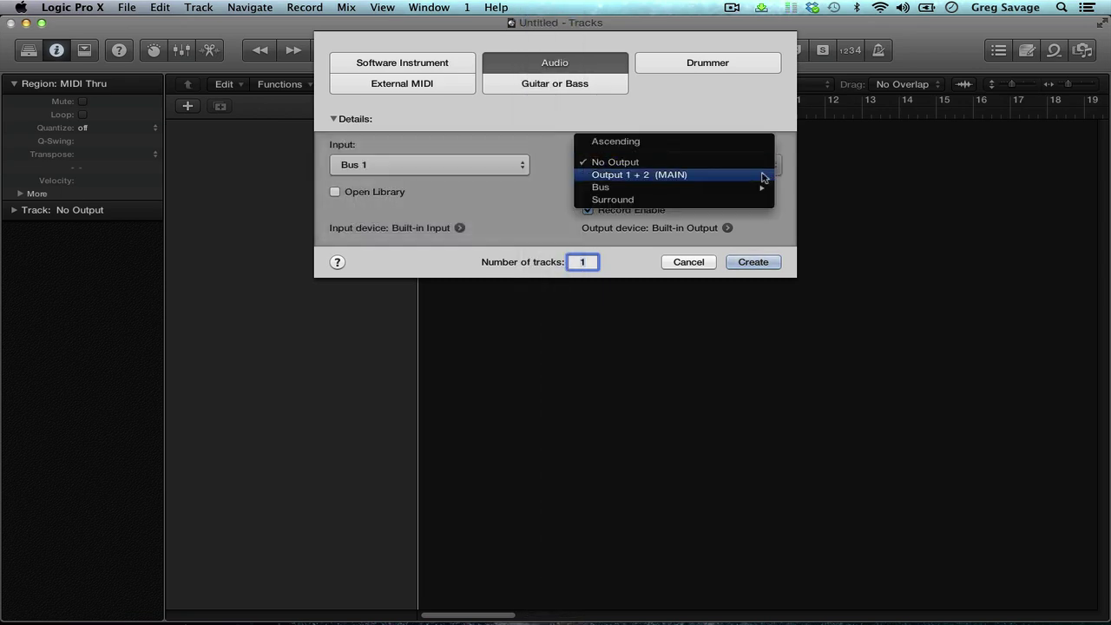
click(762, 175)
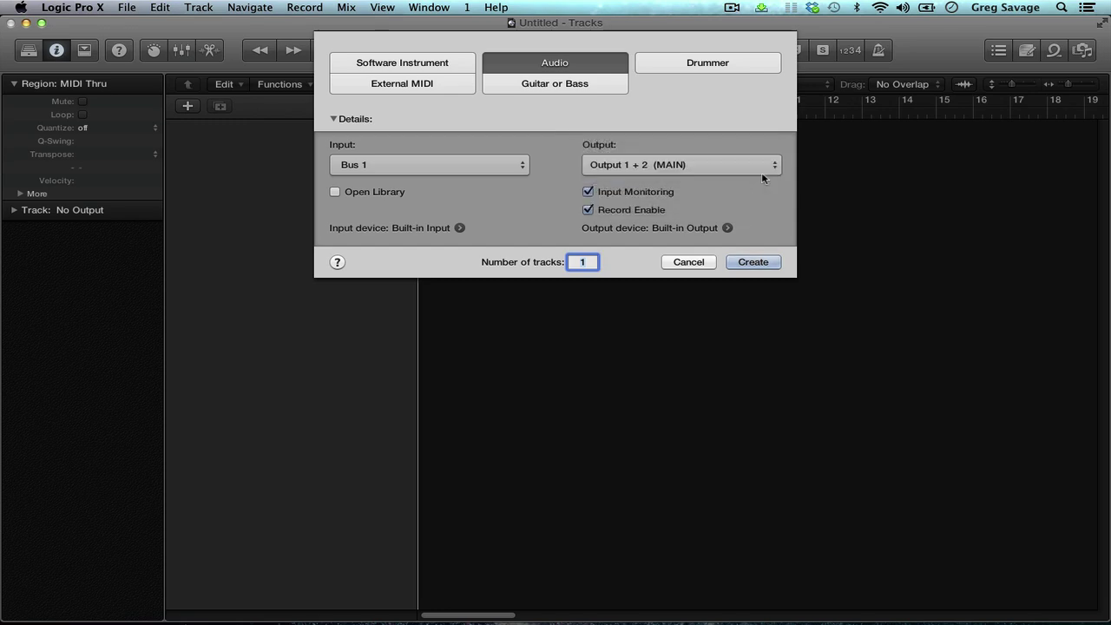
click(755, 263)
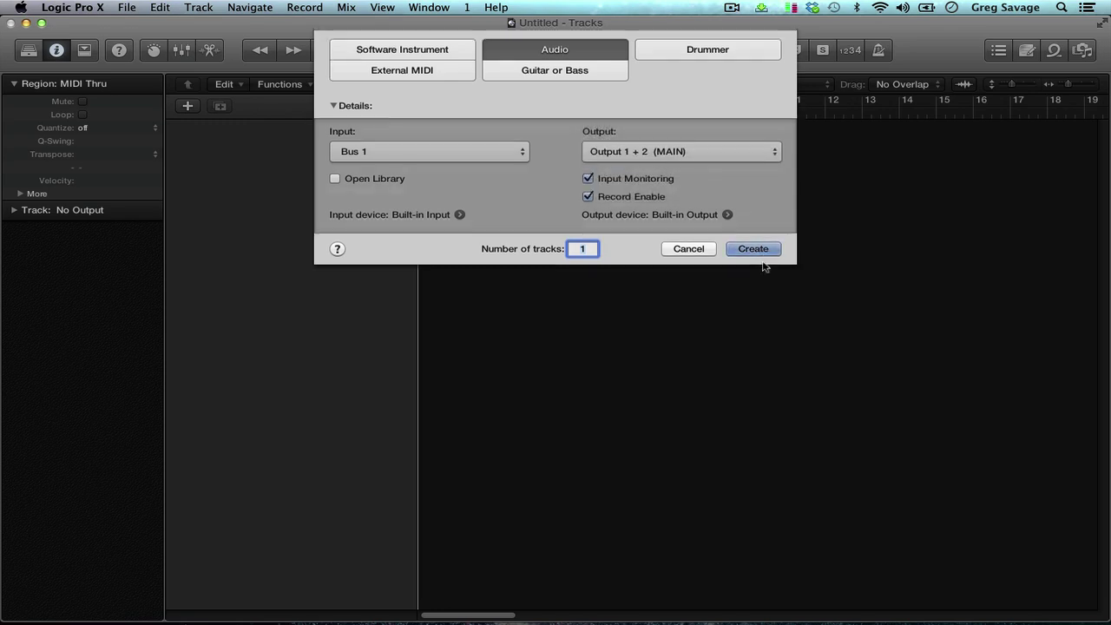
Add a Software Instrument track, Inst 1, with its output routed to Bus 1
click(201, 9)
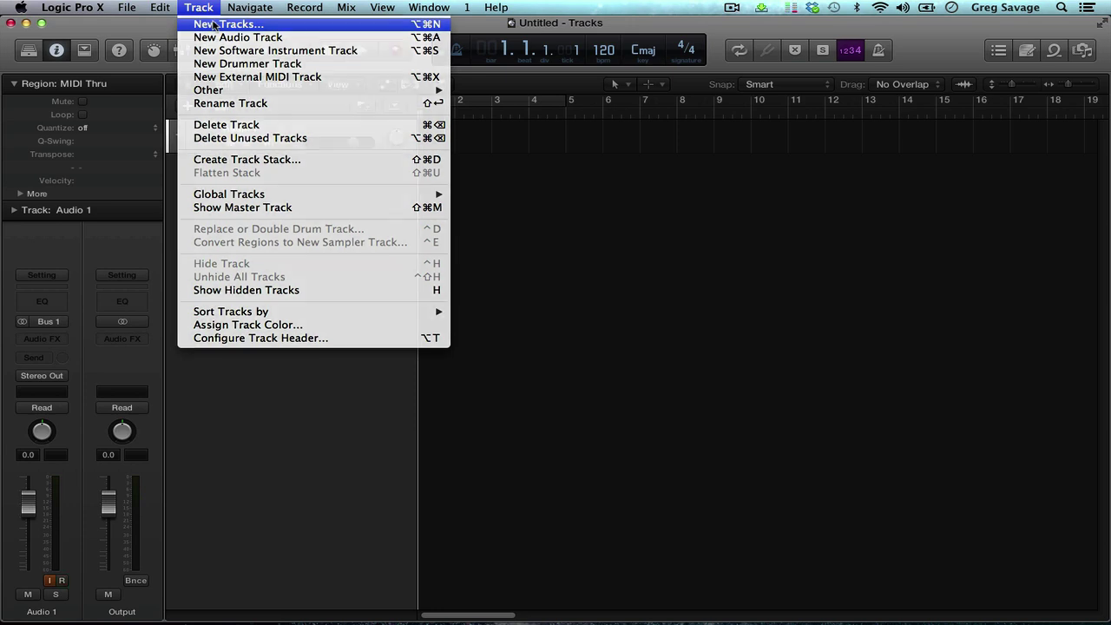
click(212, 25)
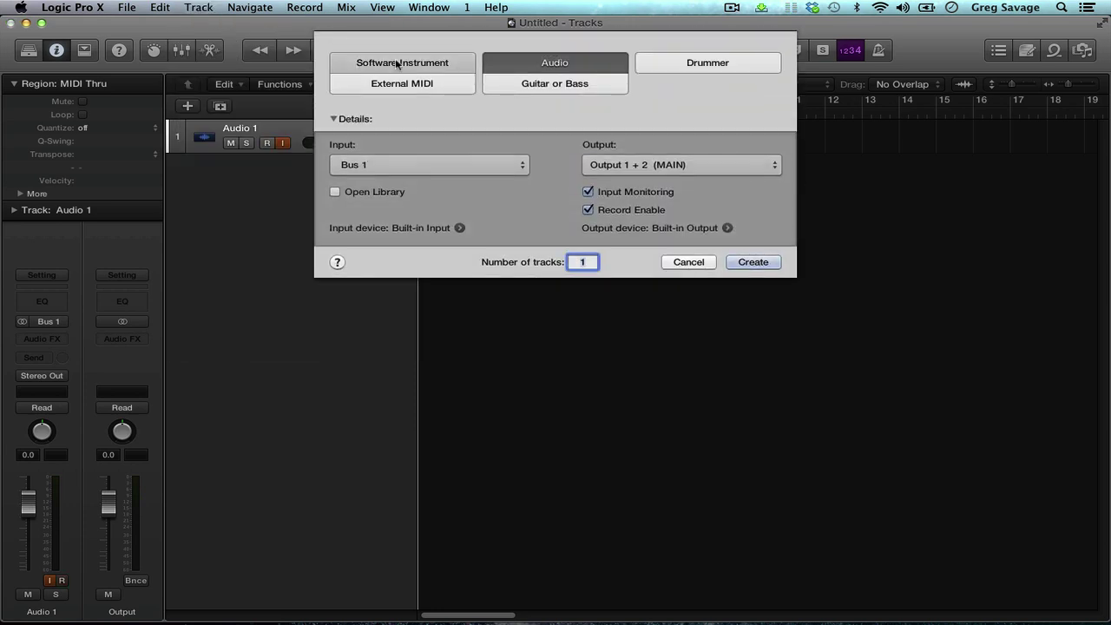
click(396, 65)
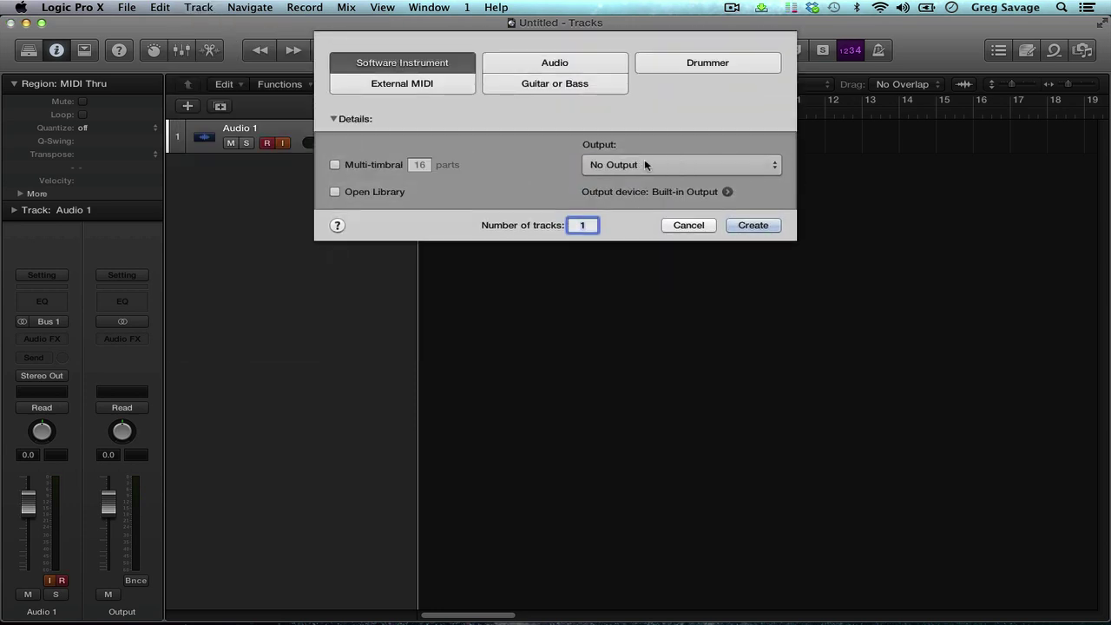
click(775, 170)
mouse_move(757, 188)
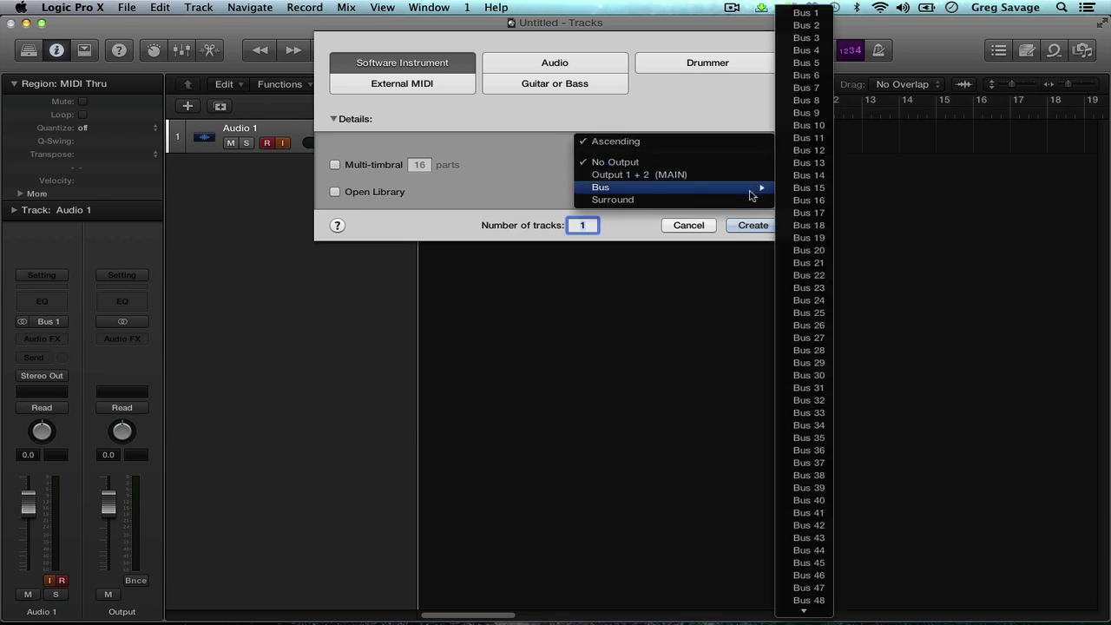
click(808, 13)
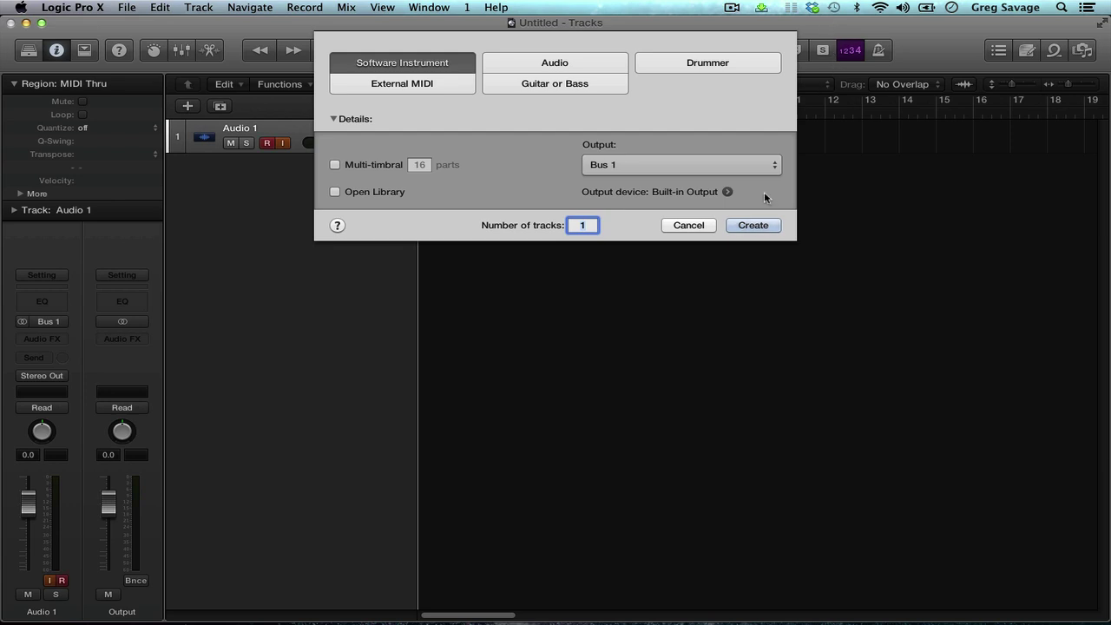
click(753, 226)
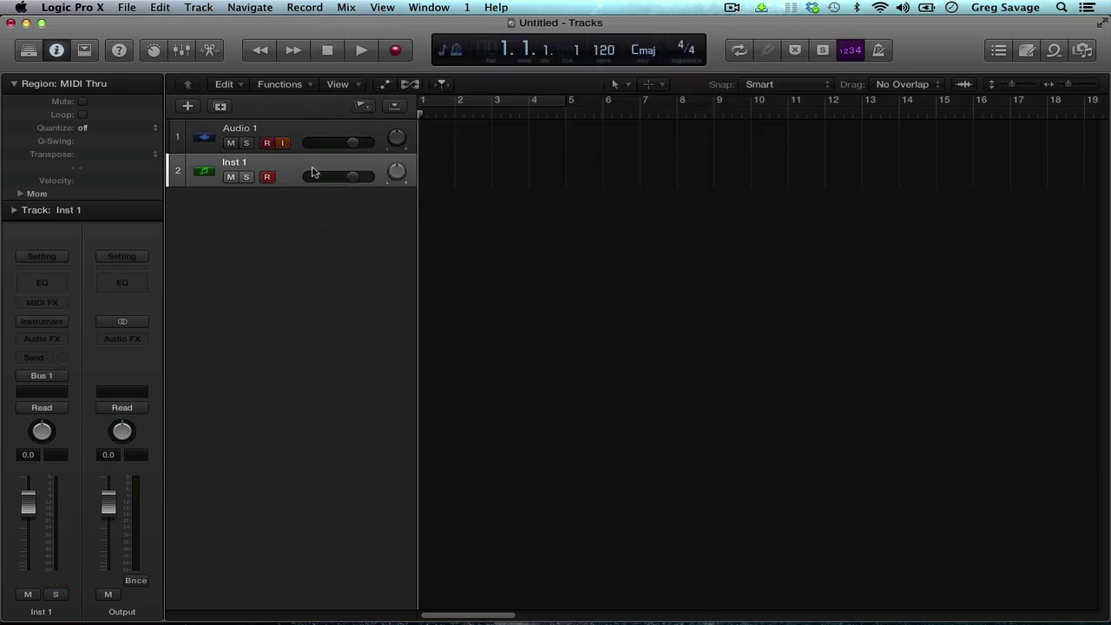
Move Inst 1 above Audio 1 and load the Native Instruments Maschine plug-in on it
drag(298, 141, 298, 134)
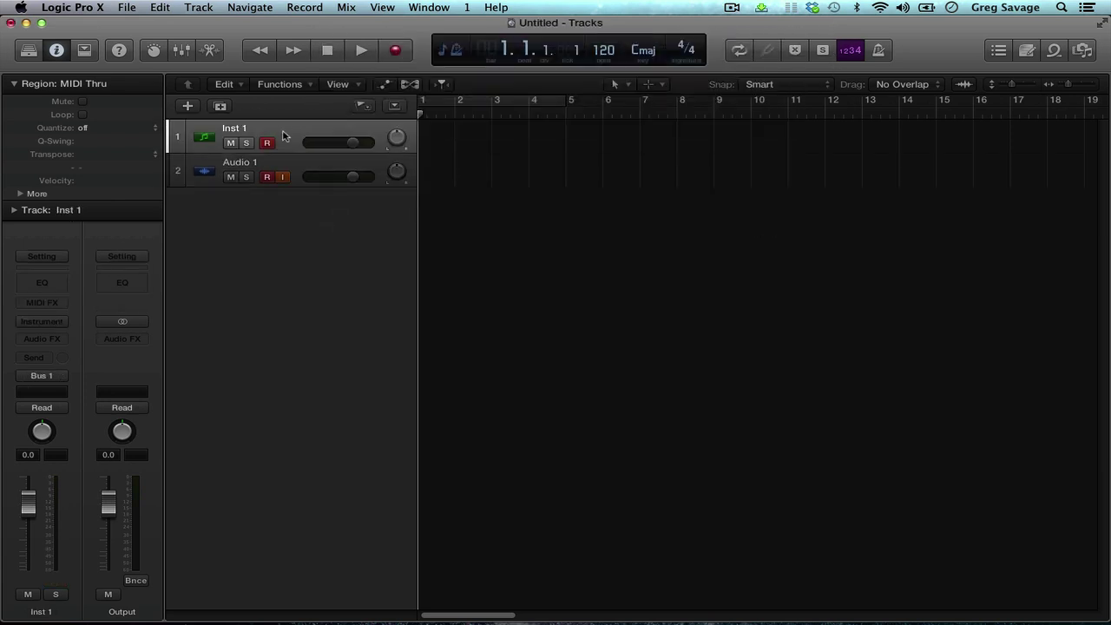
click(52, 321)
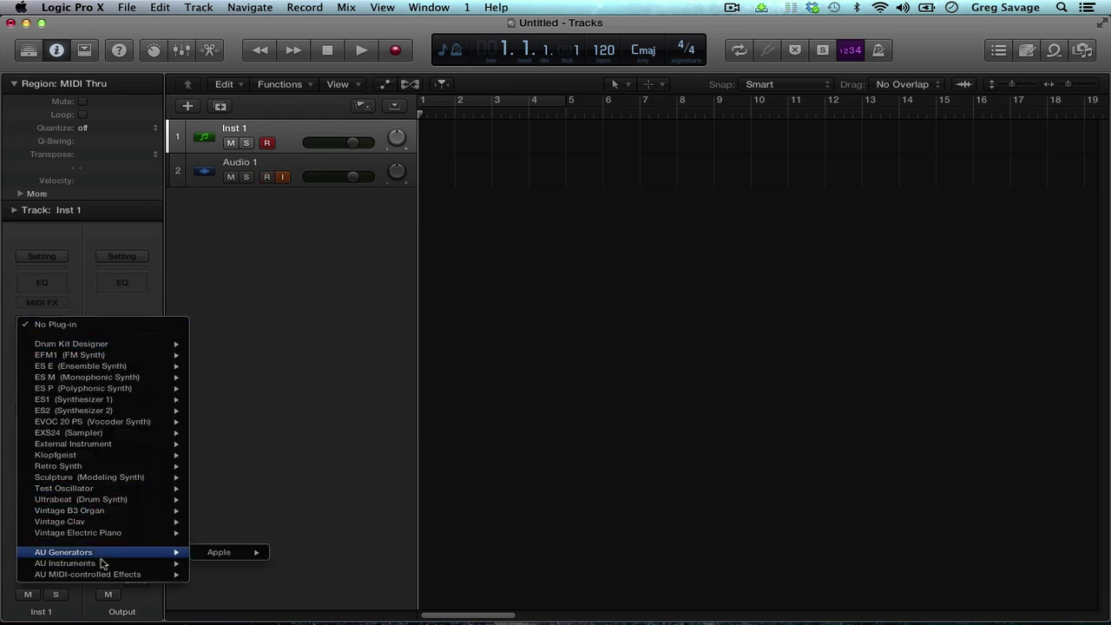
mouse_move(102, 564)
mouse_move(234, 598)
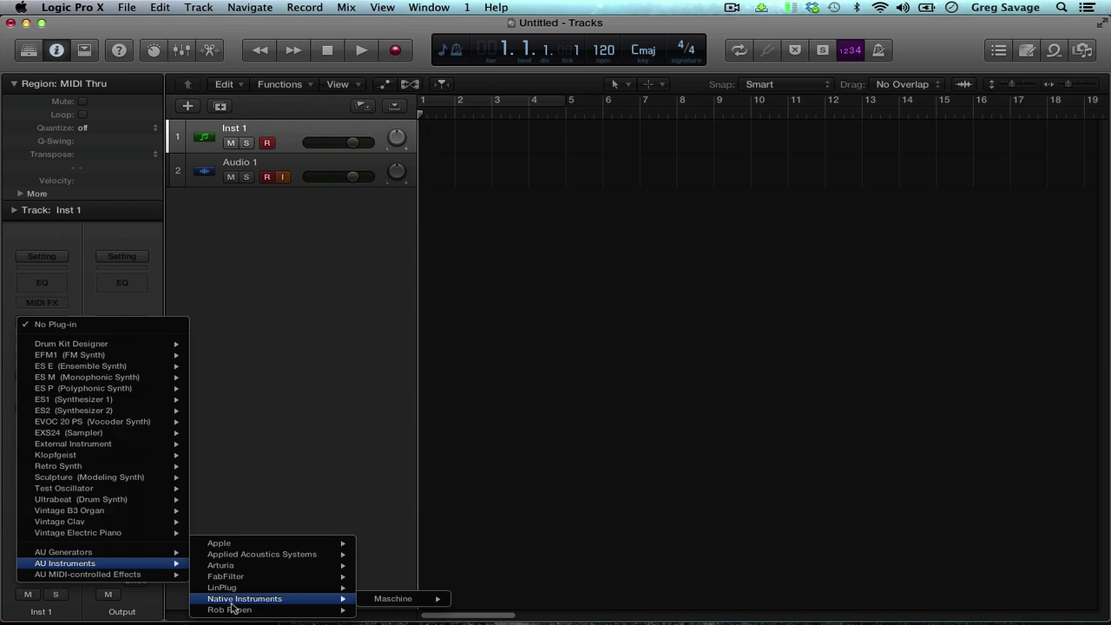
mouse_move(380, 605)
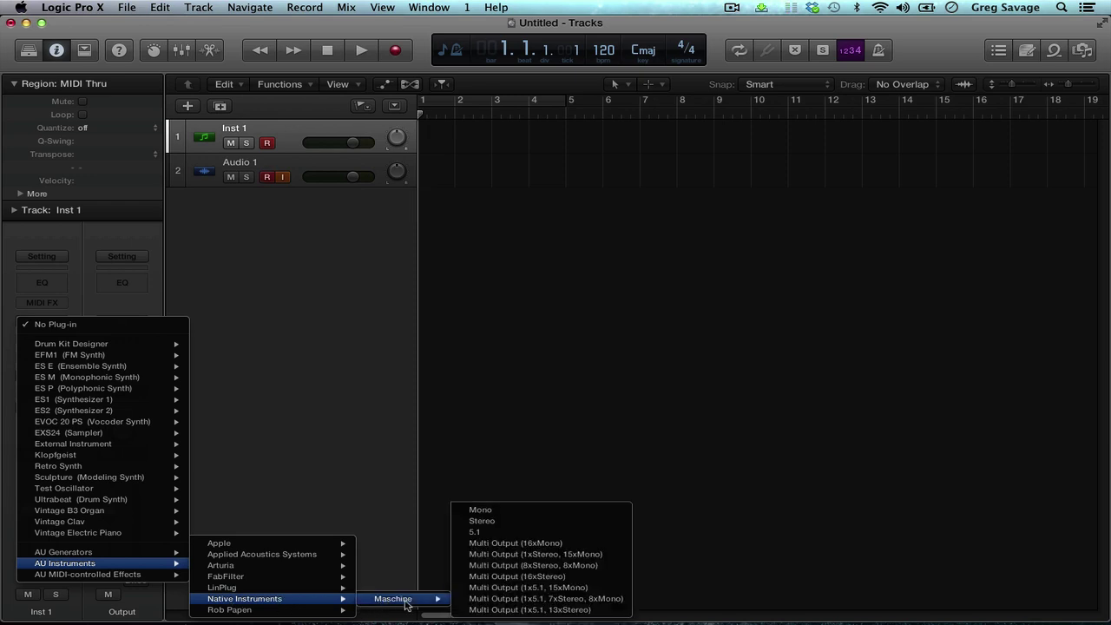
click(482, 515)
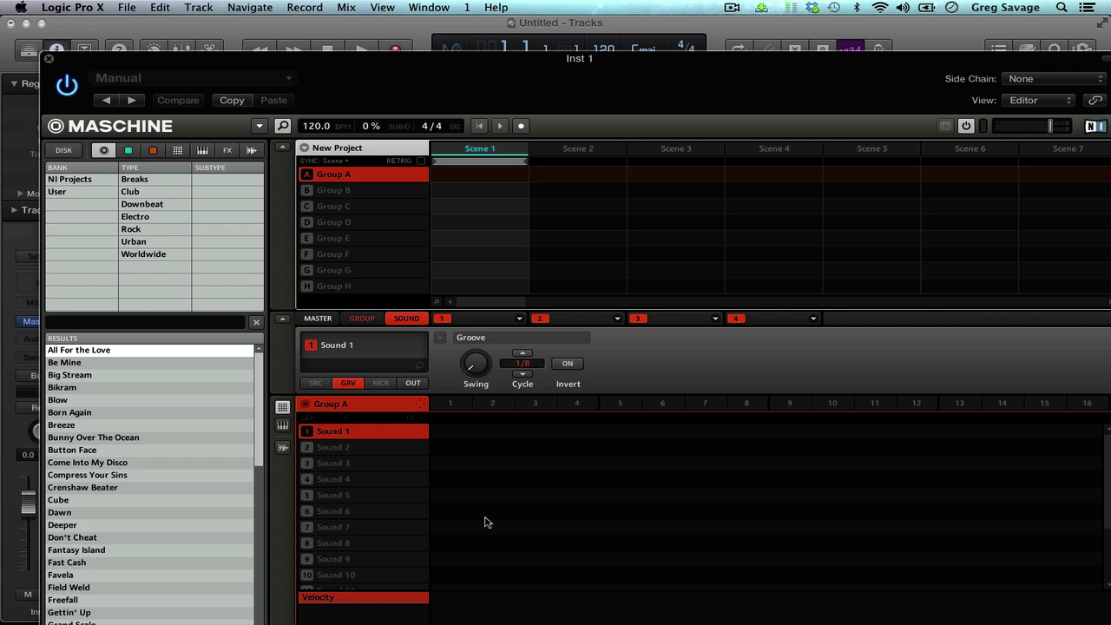
Load the You!2 project from Maschine's User bank and show the sound's OUT settings
click(73, 194)
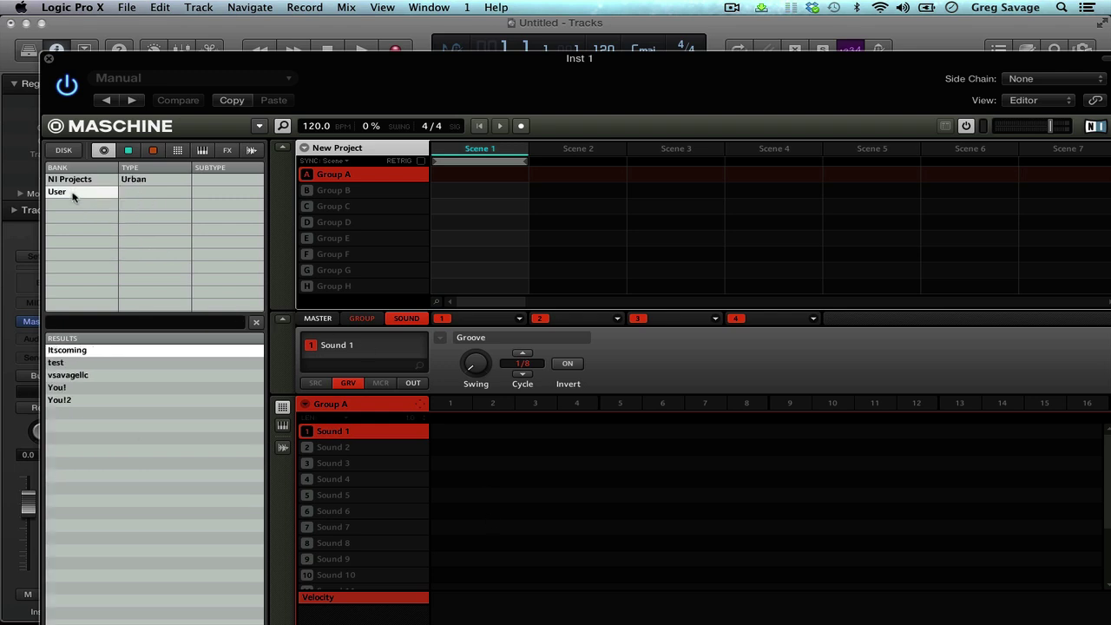
double_click(71, 400)
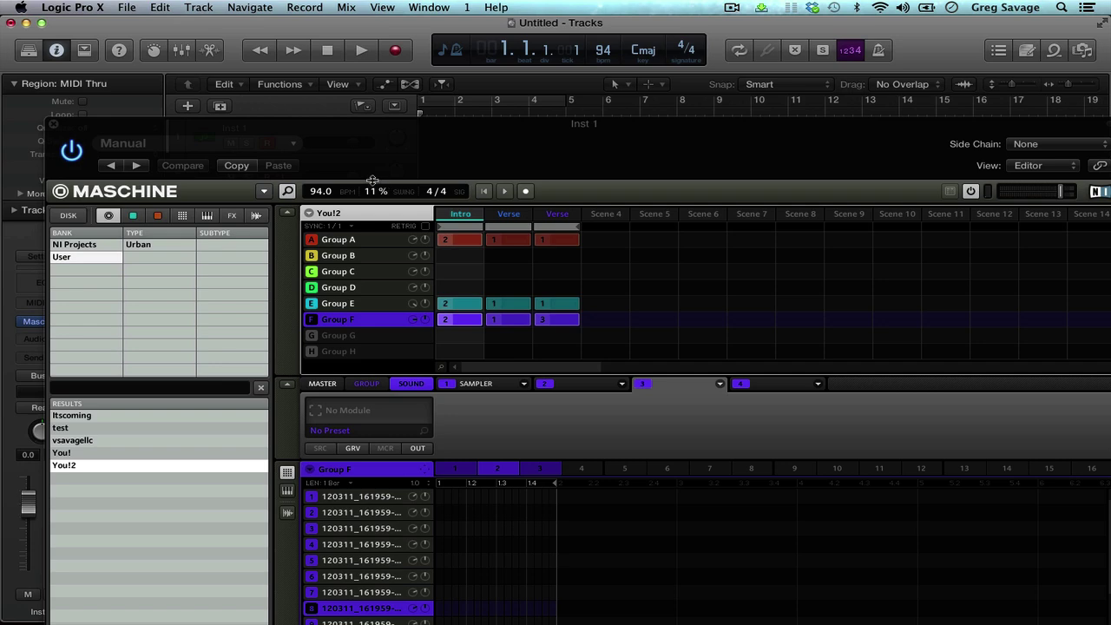
drag(490, 139, 502, 107)
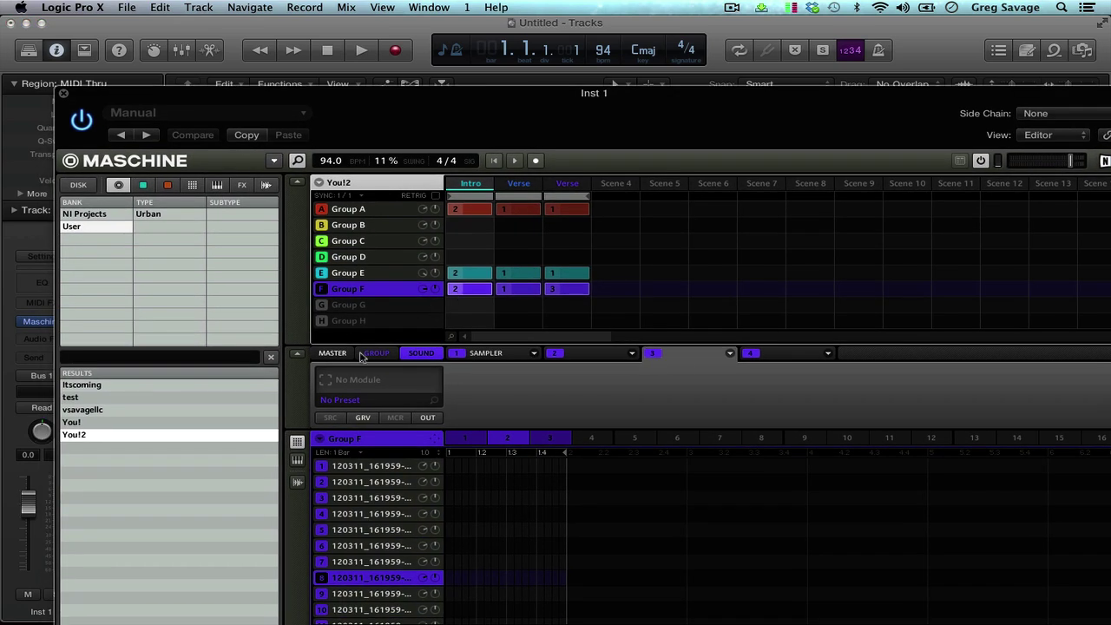
click(428, 418)
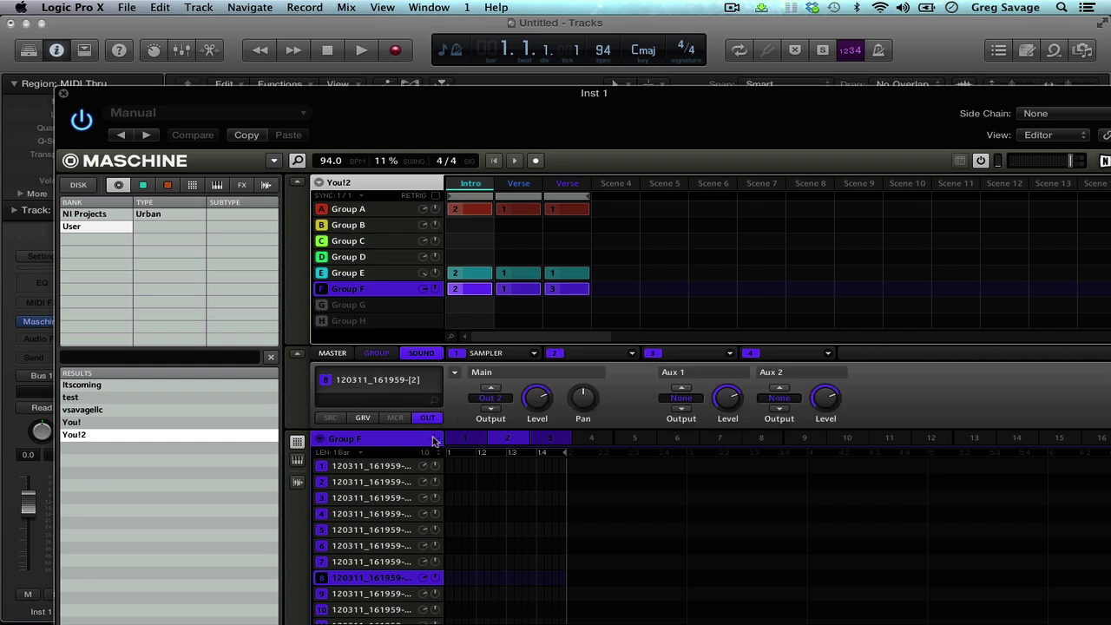
Set the sound's Main Output from Out 2 to Group, and mute Groups B, C, D and E
click(491, 389)
click(491, 389)
click(321, 225)
click(321, 241)
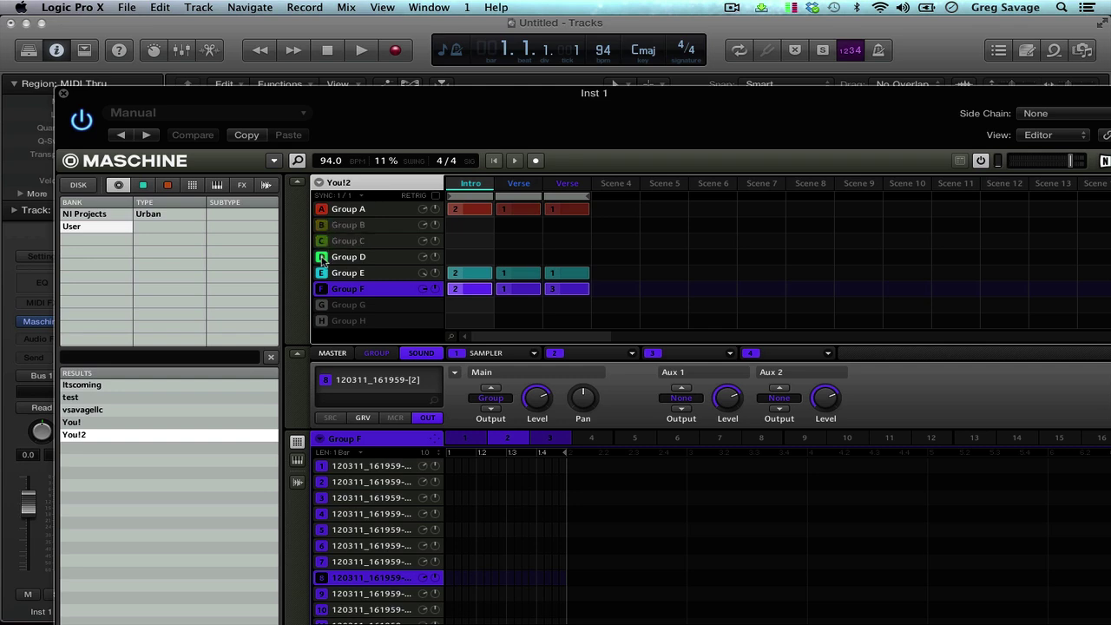
click(321, 257)
click(321, 273)
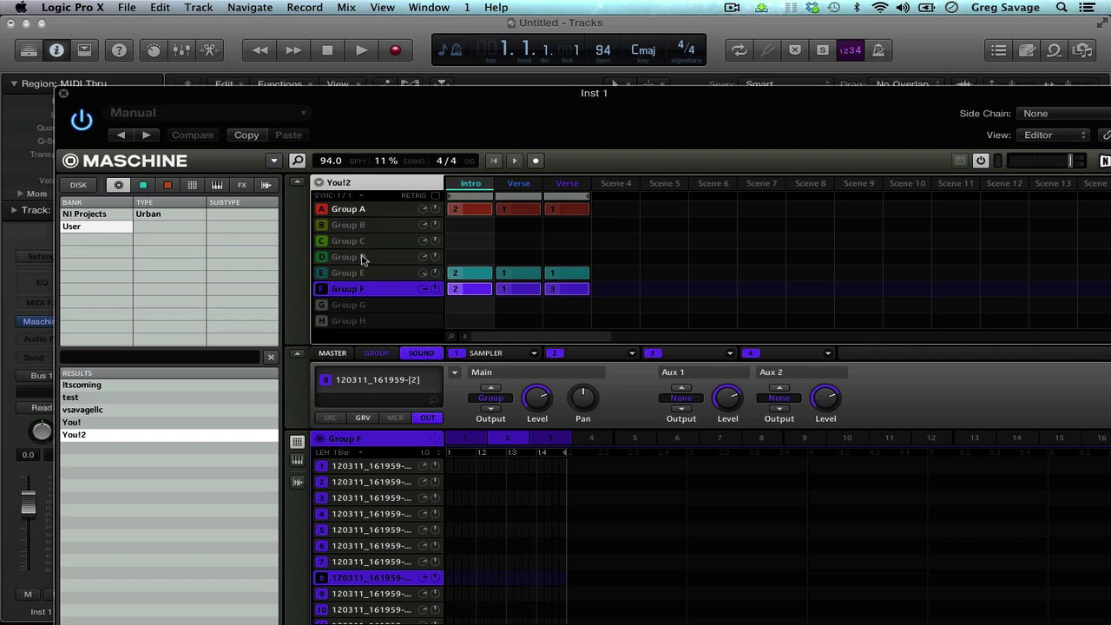
Lower Maschine's master volume slightly and move its window right to reveal Logic's tracks
drag(314, 105, 240, 71)
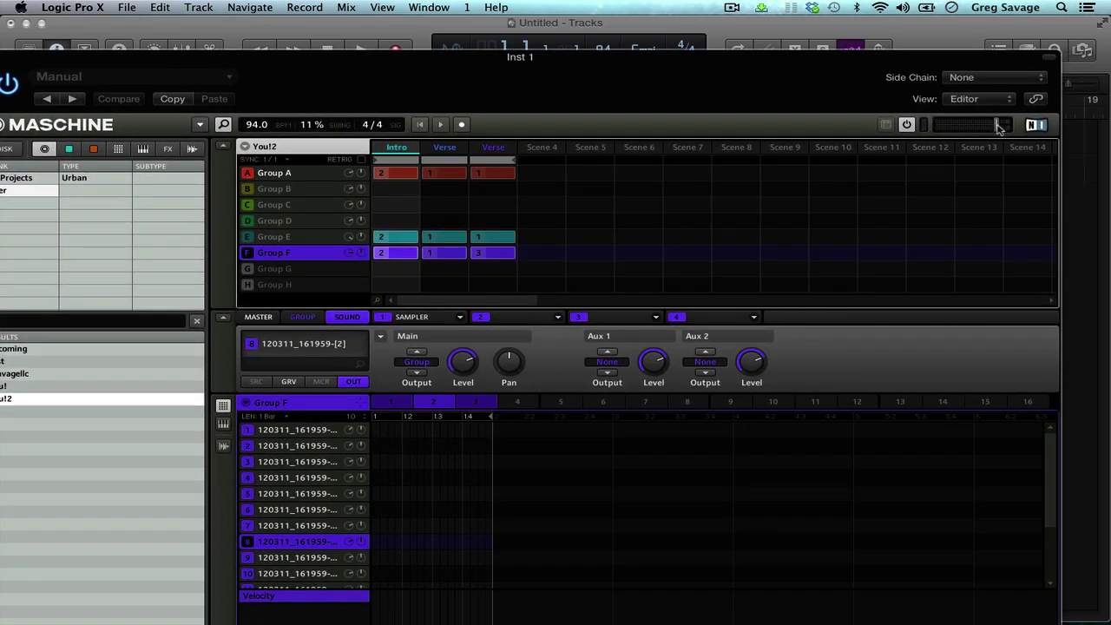
drag(998, 128, 988, 127)
drag(695, 78, 1031, 127)
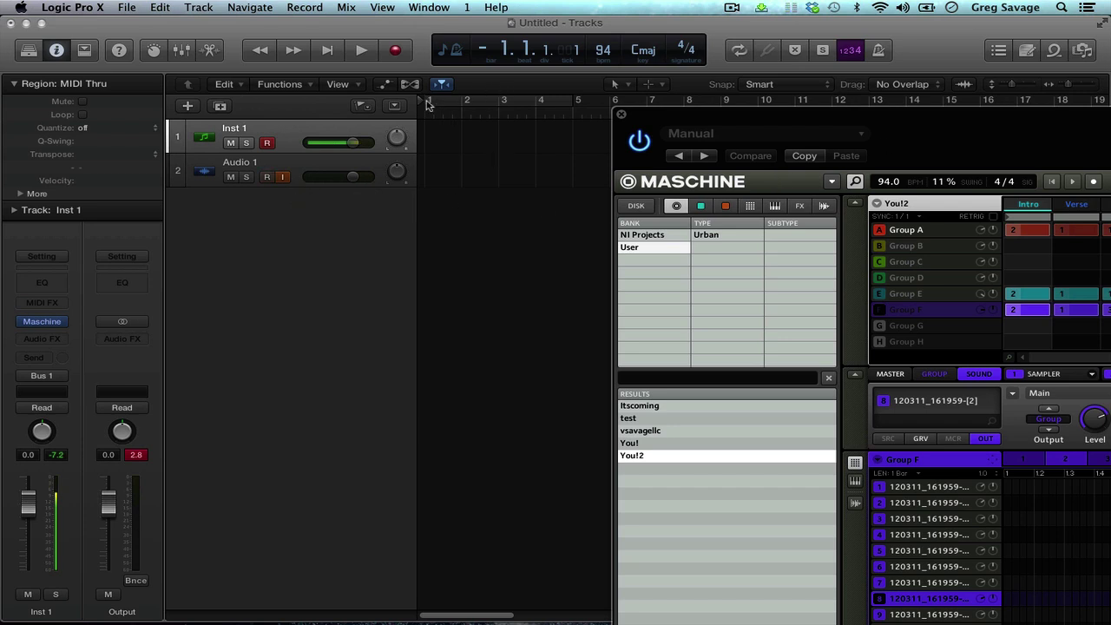
Record the Maschine beat from Bus 1 onto Audio 1 for bars 1 to 6
click(402, 52)
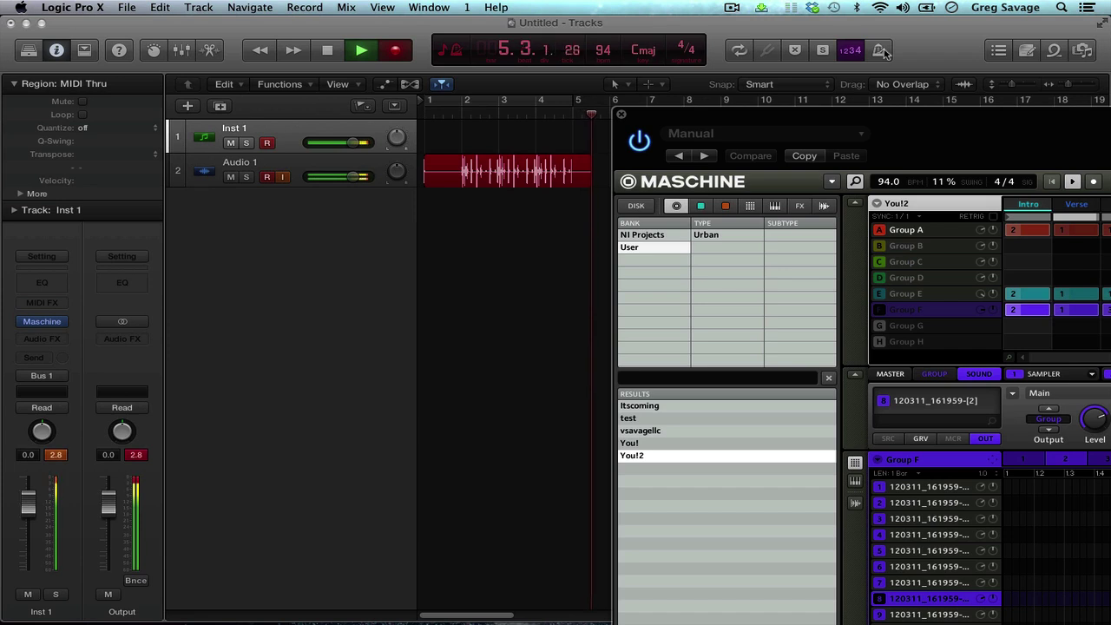
click(330, 50)
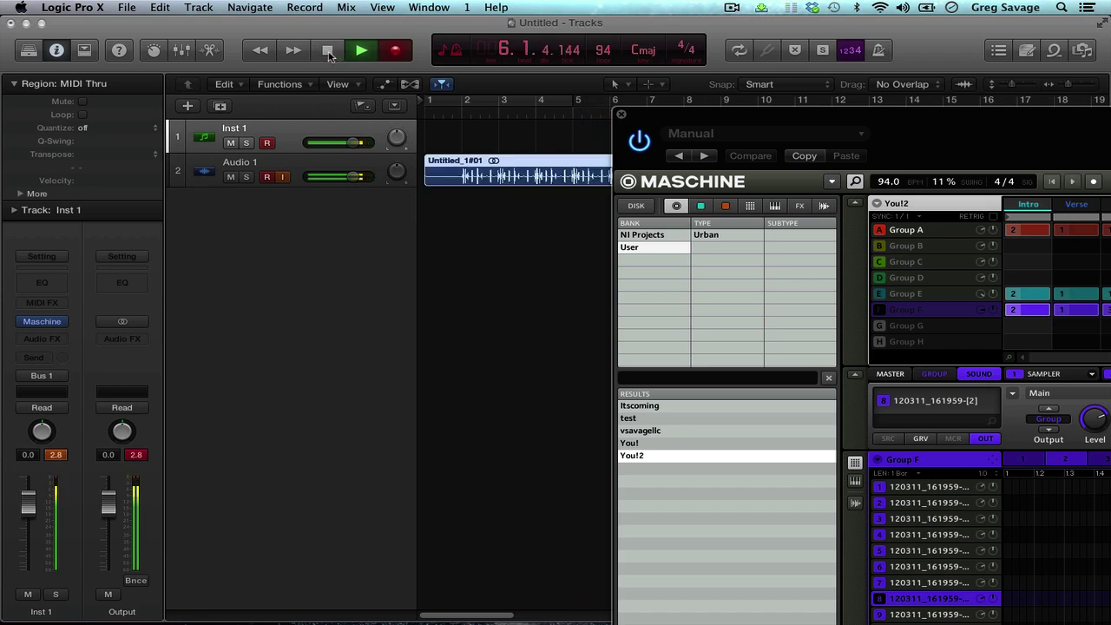
Move the Maschine window further right so the Untitled_1#01 region is fully visible
drag(694, 118, 875, 121)
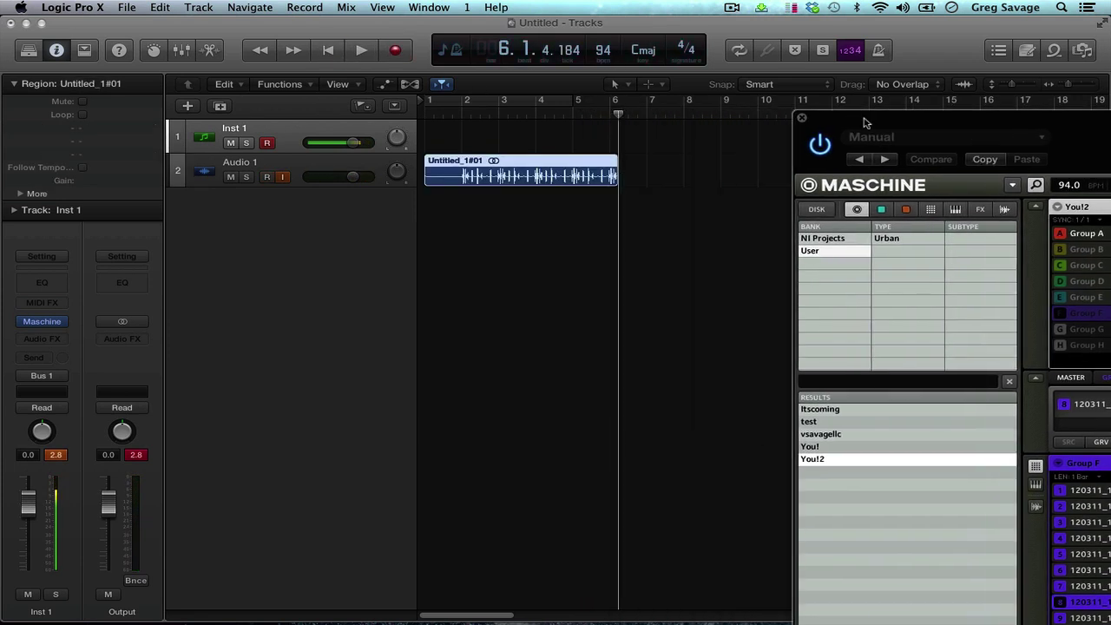